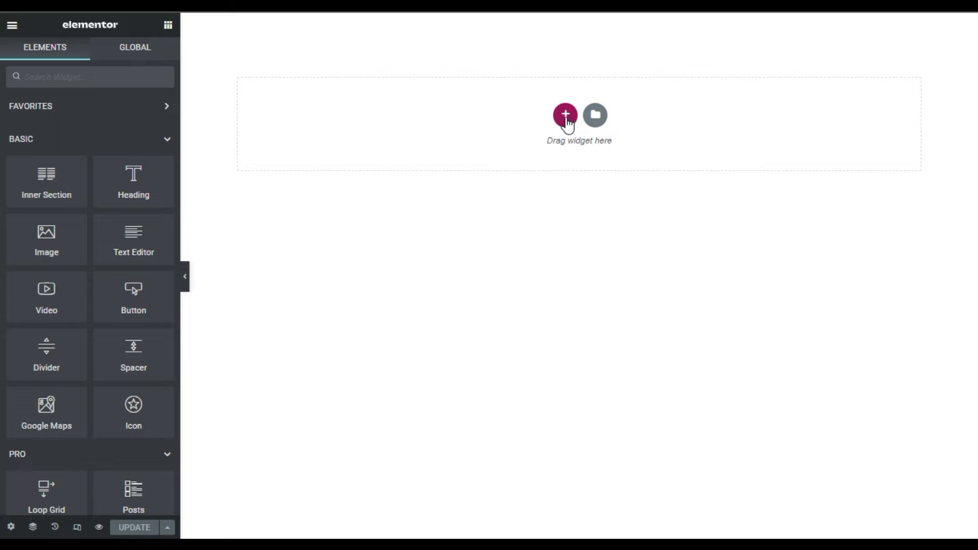
Add a one-column section whose Height is set to Fit To Screen
{"action": "left_click", "coordinate": [566, 116]}
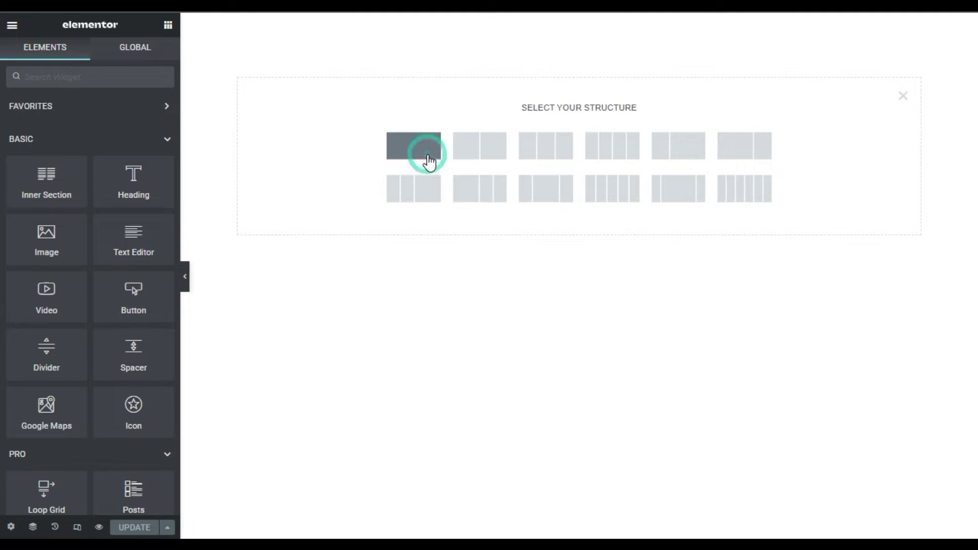
{"action": "left_click", "coordinate": [430, 160]}
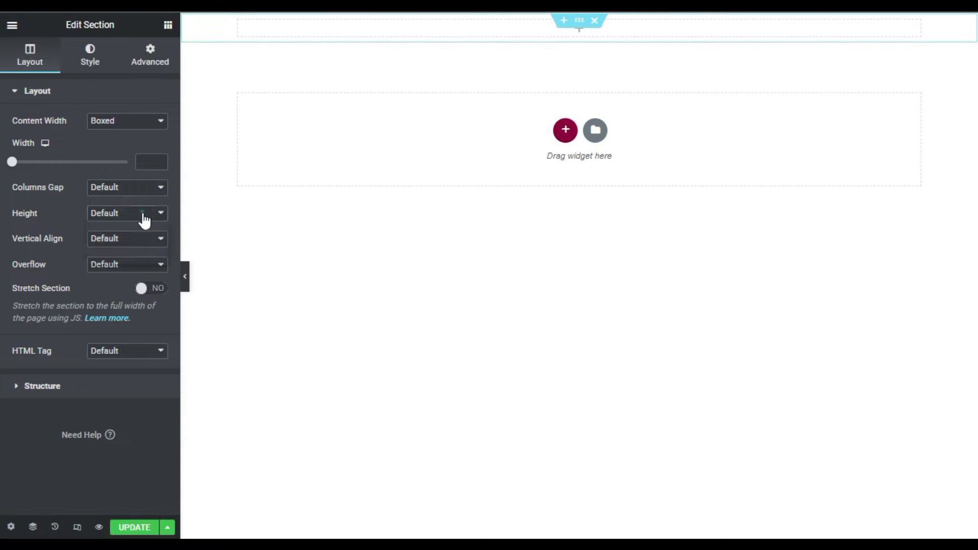
{"action": "left_click", "coordinate": [145, 238]}
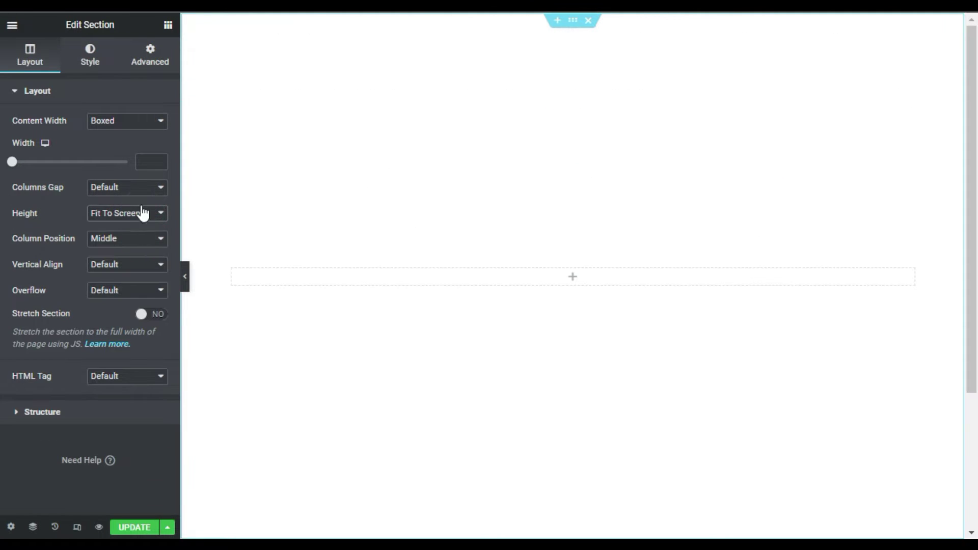
Give the section a classic red #FF2828 background colour
{"action": "left_click", "coordinate": [90, 54]}
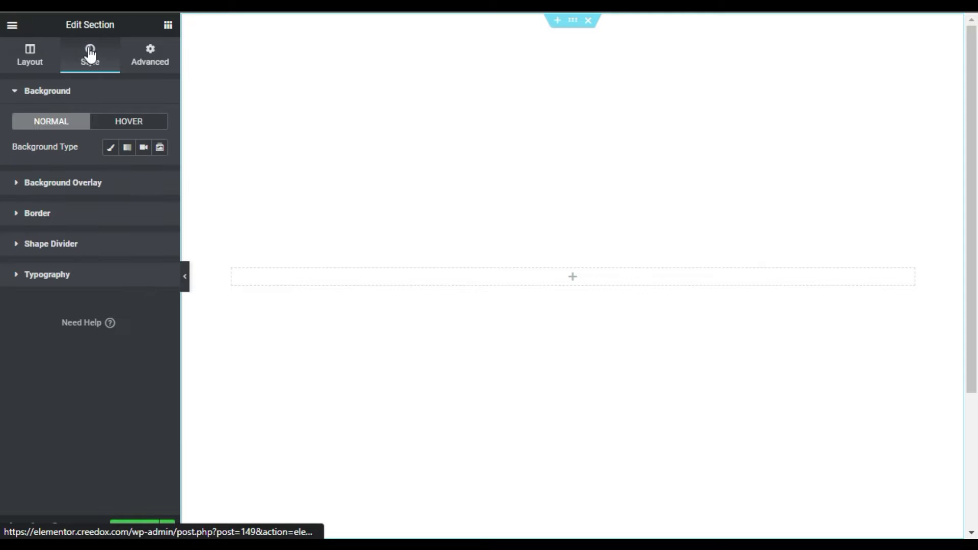
{"action": "left_click", "coordinate": [111, 148]}
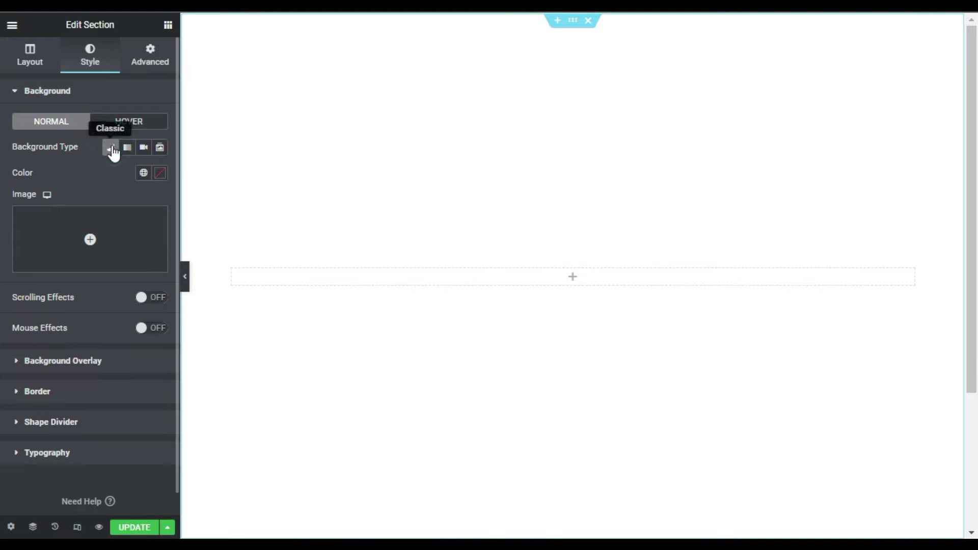
{"action": "left_click", "coordinate": [160, 174]}
{"action": "left_click_drag", "start_coordinate": [120, 268], "coordinate": [144, 212]}
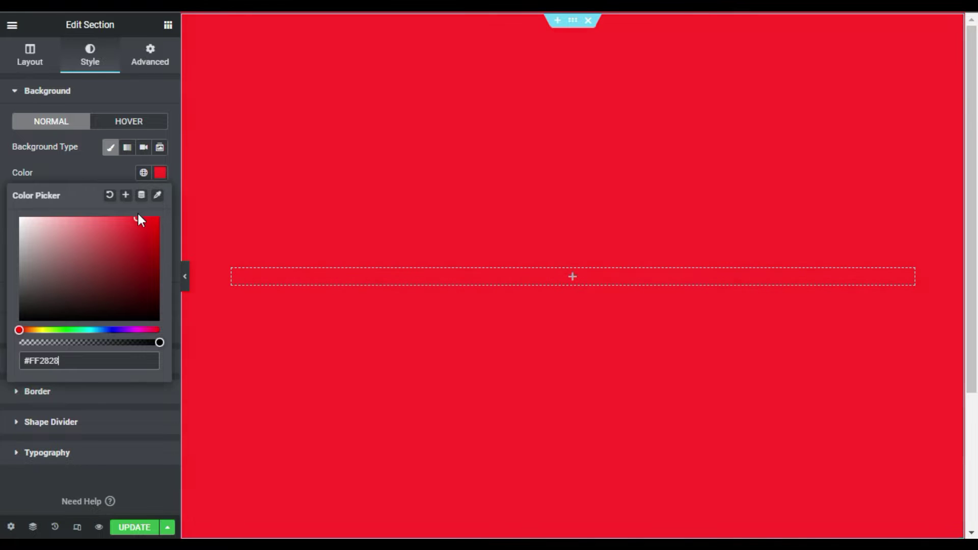
{"action": "left_click", "coordinate": [100, 161]}
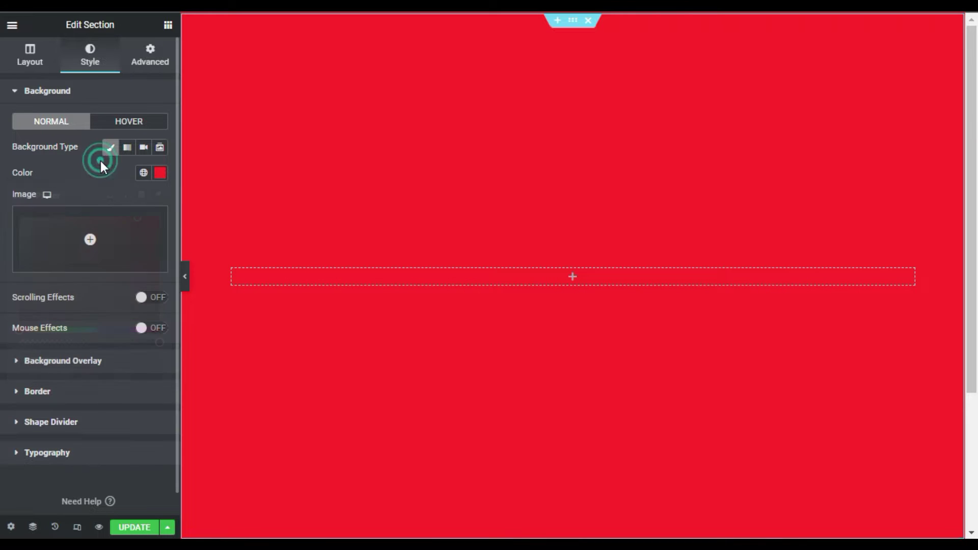
Add a Heading widget to the red section reading 'Snow Flakes Animation'
{"action": "left_click", "coordinate": [570, 278]}
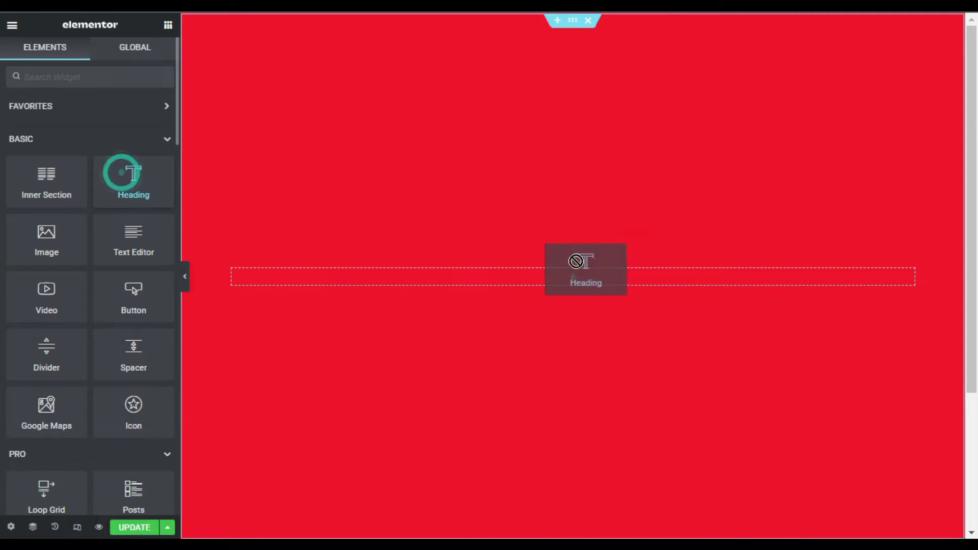
{"action": "left_click_drag", "start_coordinate": [589, 281], "coordinate": [591, 277]}
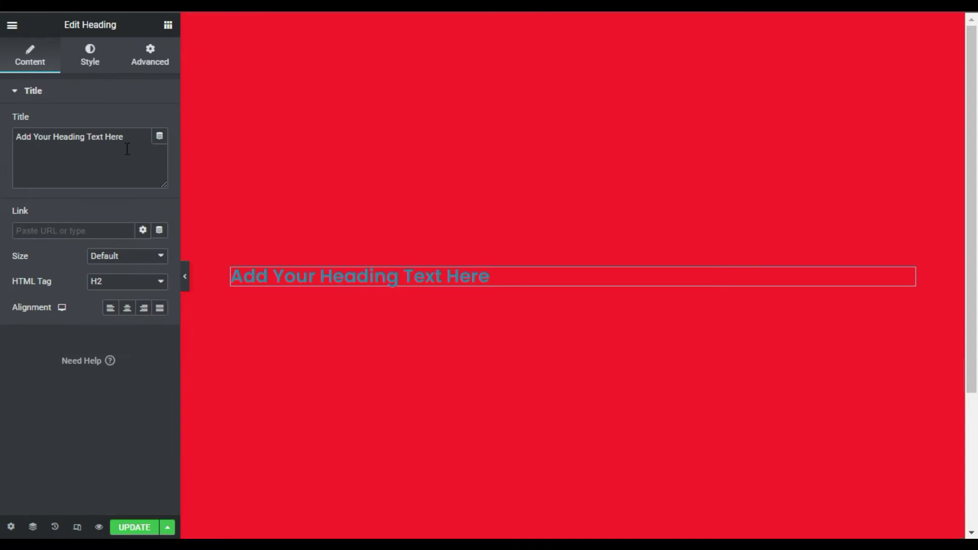
{"action": "left_click_drag", "start_coordinate": [17, 129], "coordinate": [9, 128]}
{"action": "type", "text": "Snow"}
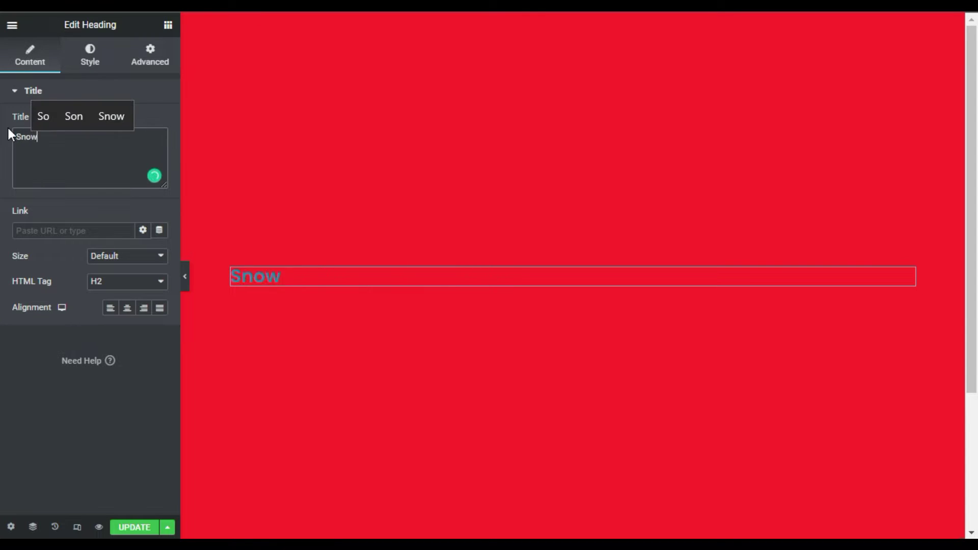
{"action": "type", "text": " Flakes Animation"}
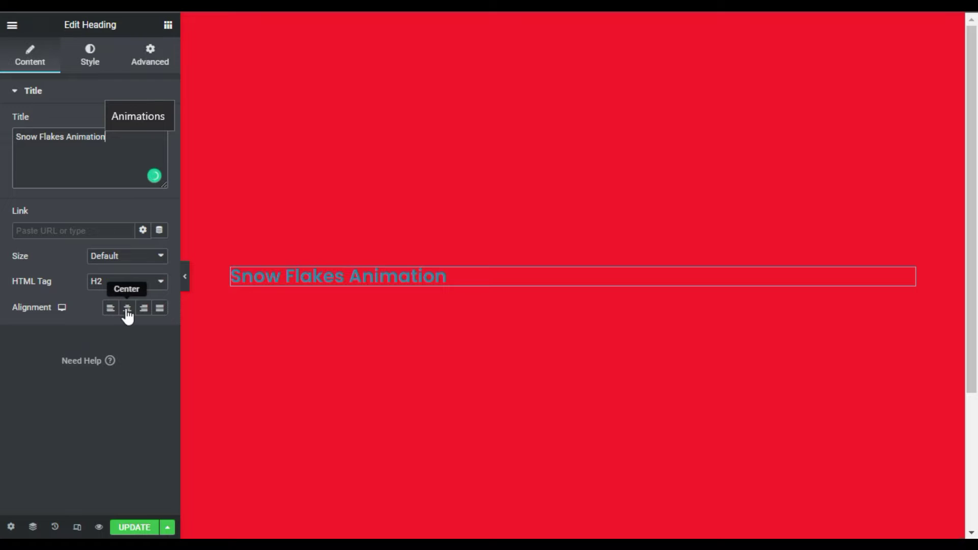
Style the heading white with size 75, weight 900 (Black) and uppercase transform
{"action": "left_click", "coordinate": [89, 56]}
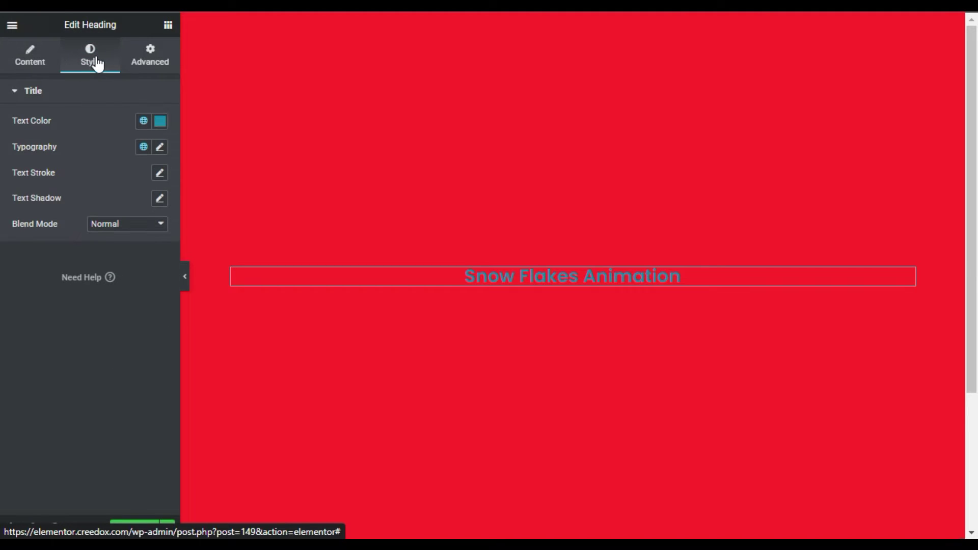
{"action": "left_click", "coordinate": [159, 122]}
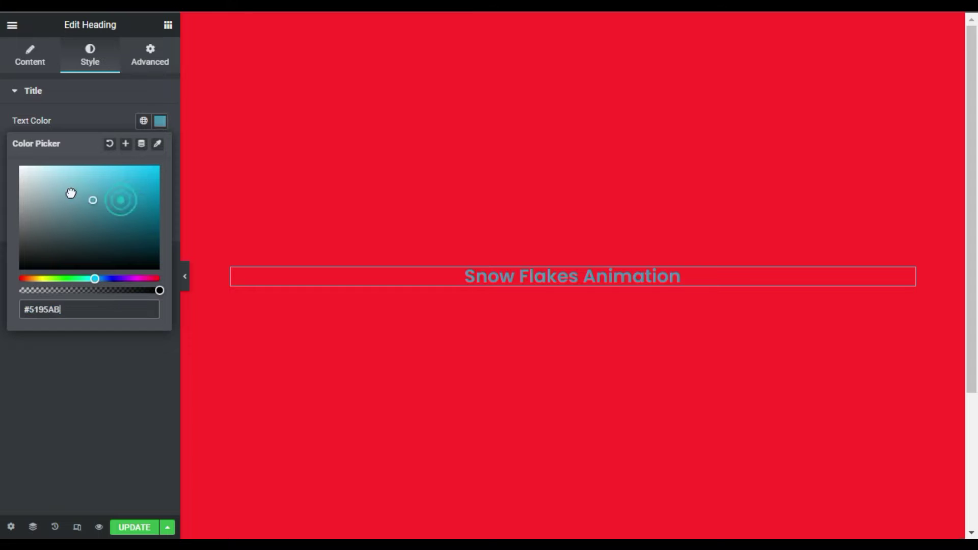
{"action": "left_click", "coordinate": [106, 120]}
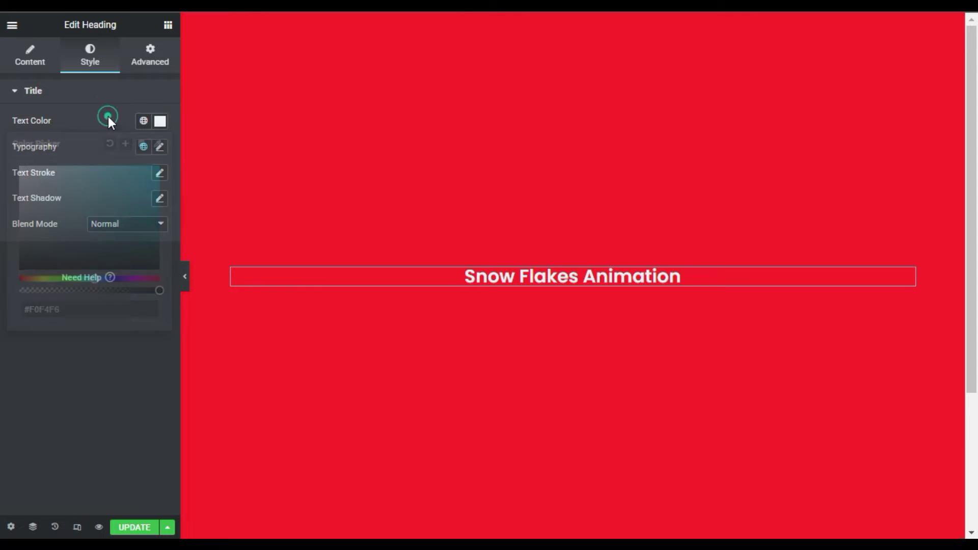
{"action": "left_click", "coordinate": [159, 148]}
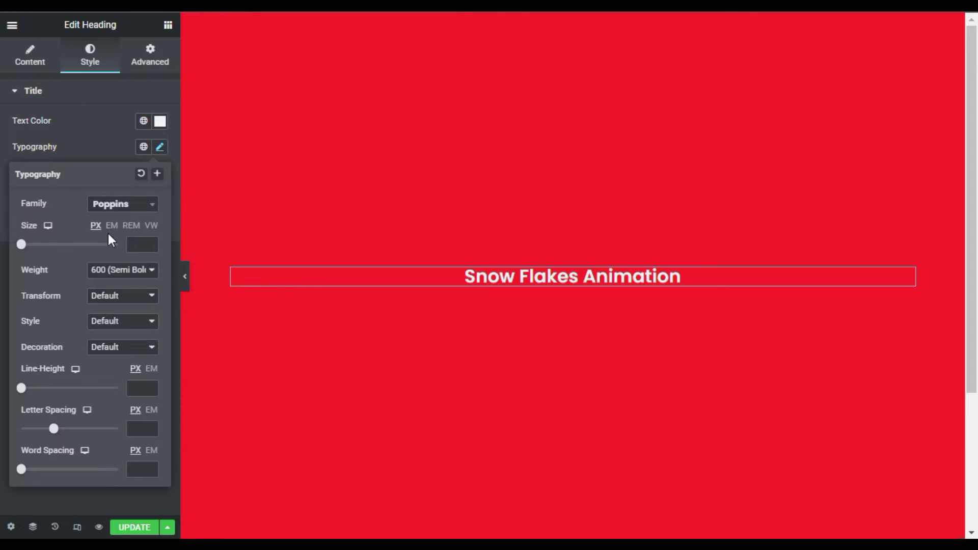
{"action": "left_click_drag", "start_coordinate": [35, 248], "coordinate": [60, 256]}
{"action": "left_click", "coordinate": [151, 247]}
{"action": "left_click", "coordinate": [151, 248]}
{"action": "left_click", "coordinate": [127, 270]}
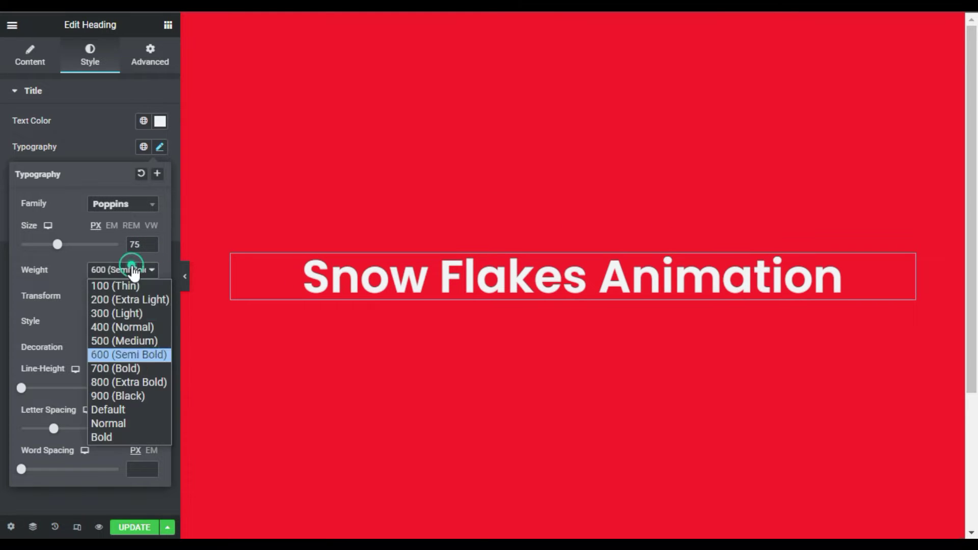
{"action": "left_click", "coordinate": [141, 396]}
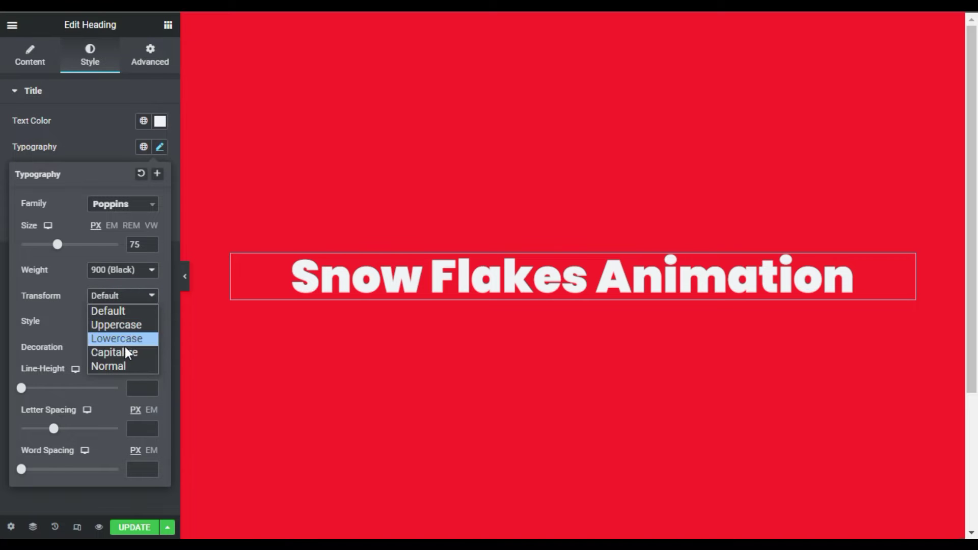
{"action": "left_click", "coordinate": [130, 326]}
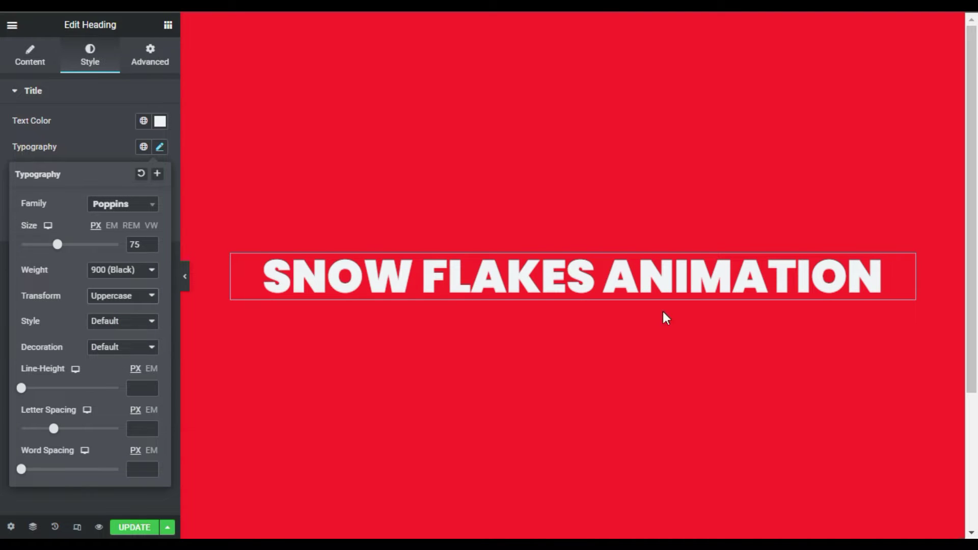
{"action": "left_click", "coordinate": [96, 148]}
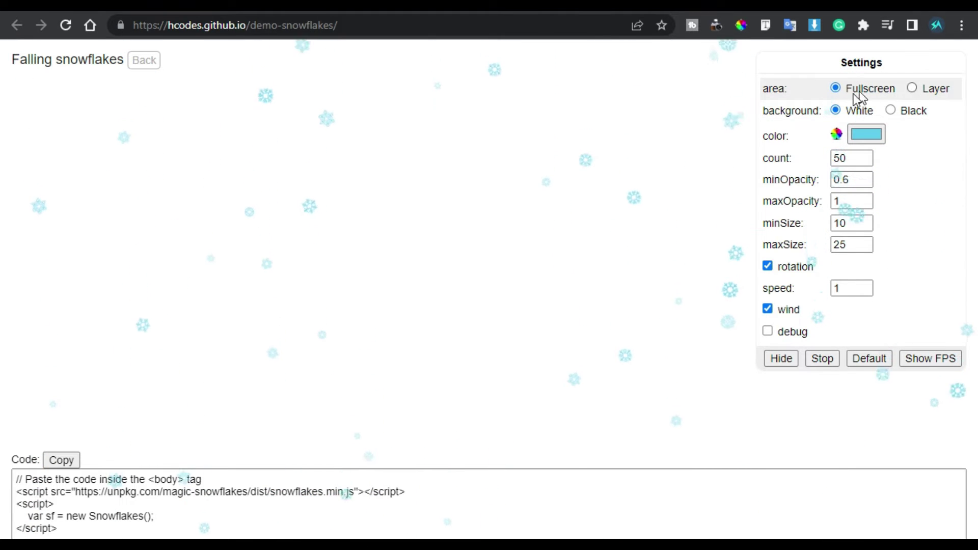
Try layer mode, switch the demo background to black and keep the snowflakes white
{"action": "left_click", "coordinate": [913, 89]}
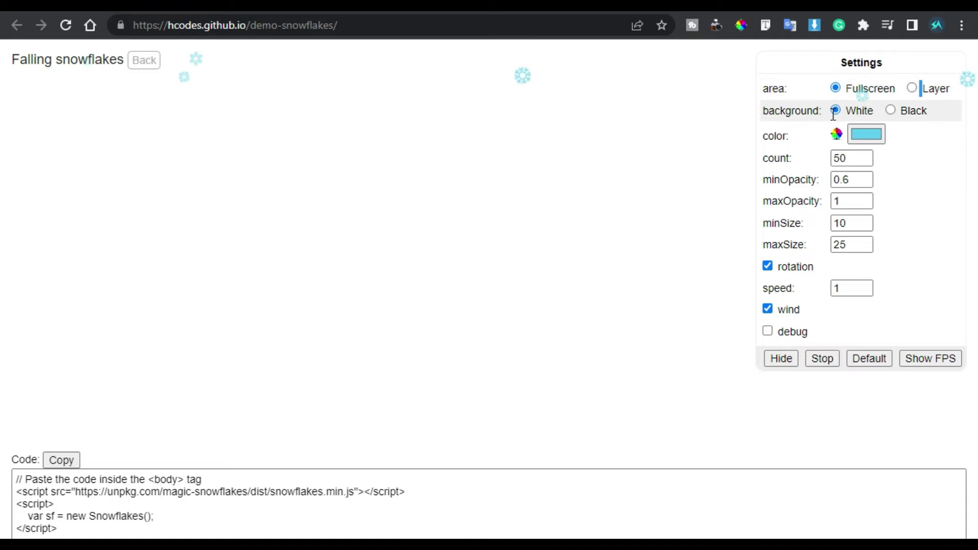
{"action": "left_click", "coordinate": [891, 111]}
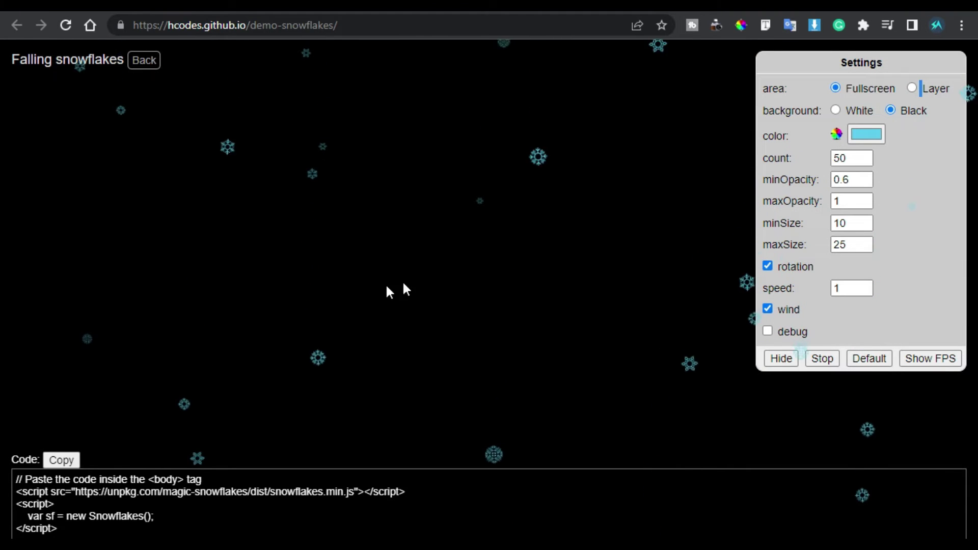
{"action": "left_click", "coordinate": [866, 136]}
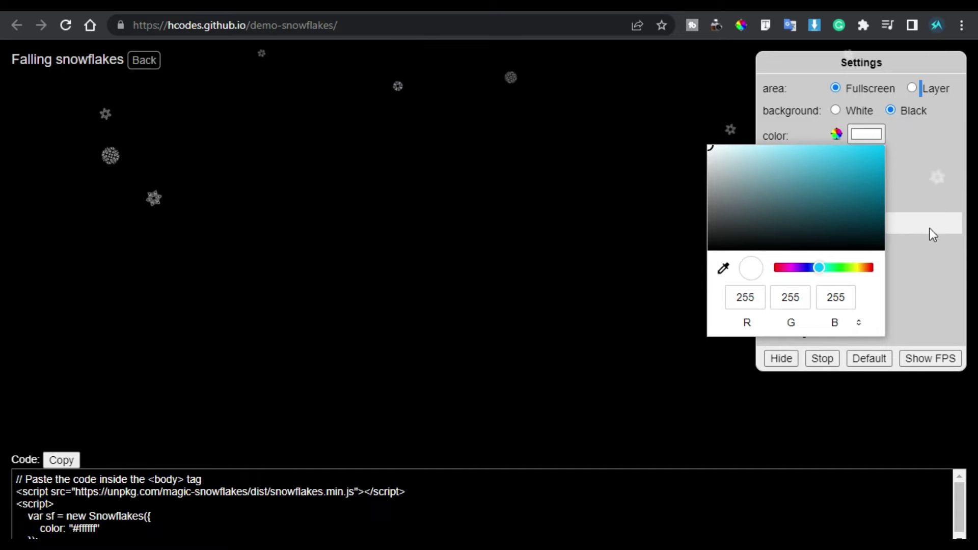
{"action": "left_click", "coordinate": [925, 286]}
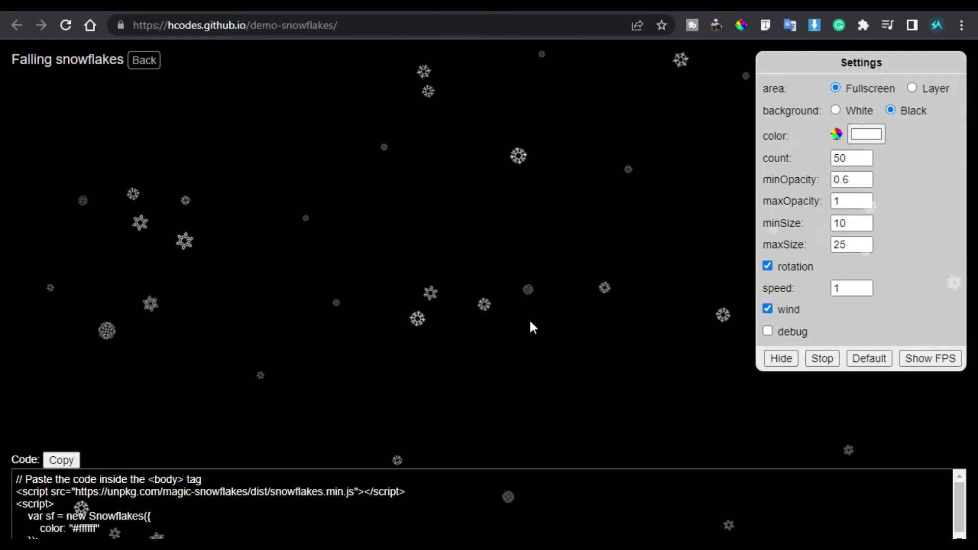
{"action": "left_click", "coordinate": [835, 159]}
Set snowflake count to 200, minSize to 8 and maxSize to 18
{"action": "left_click_drag", "start_coordinate": [837, 159], "coordinate": [824, 160]}
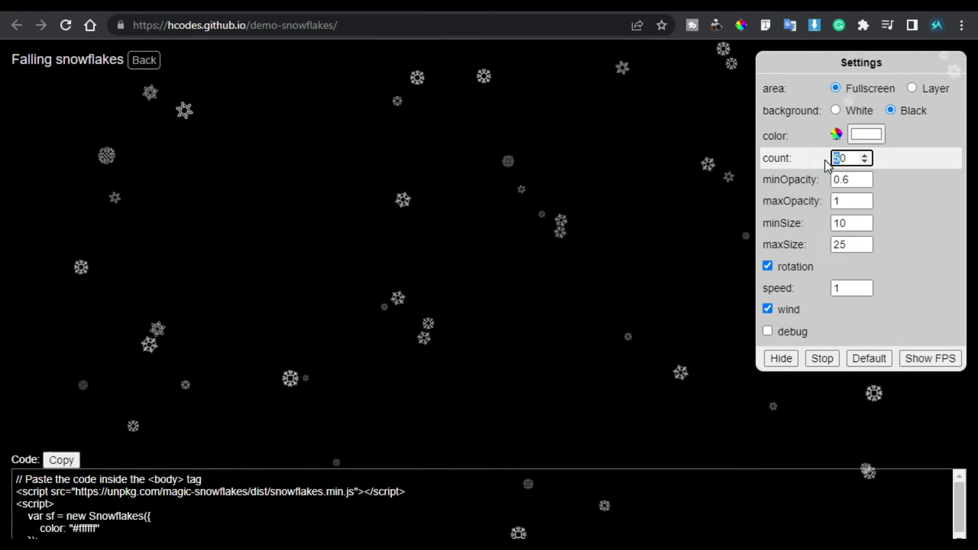
{"action": "type", "text": "200"}
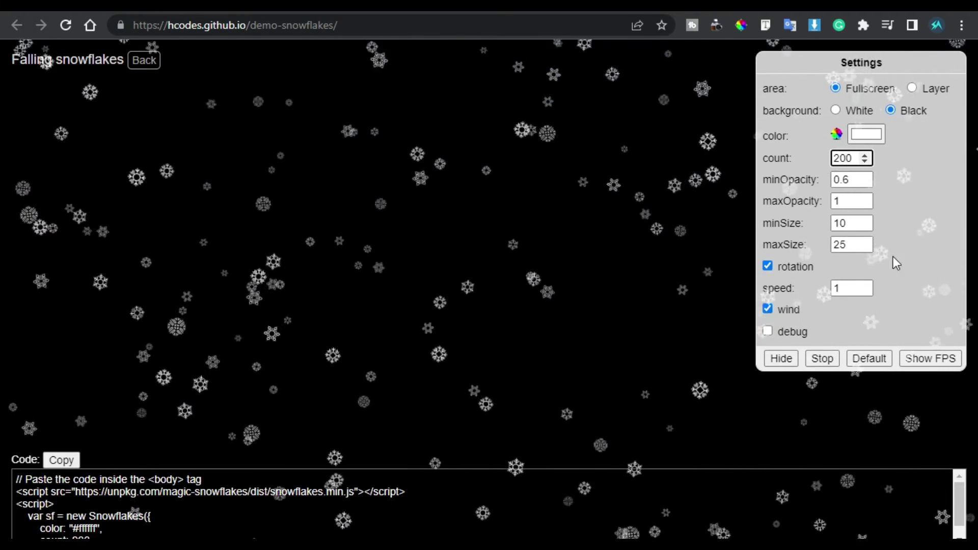
{"action": "left_click", "coordinate": [839, 223]}
{"action": "key", "text": "BackSpace"}
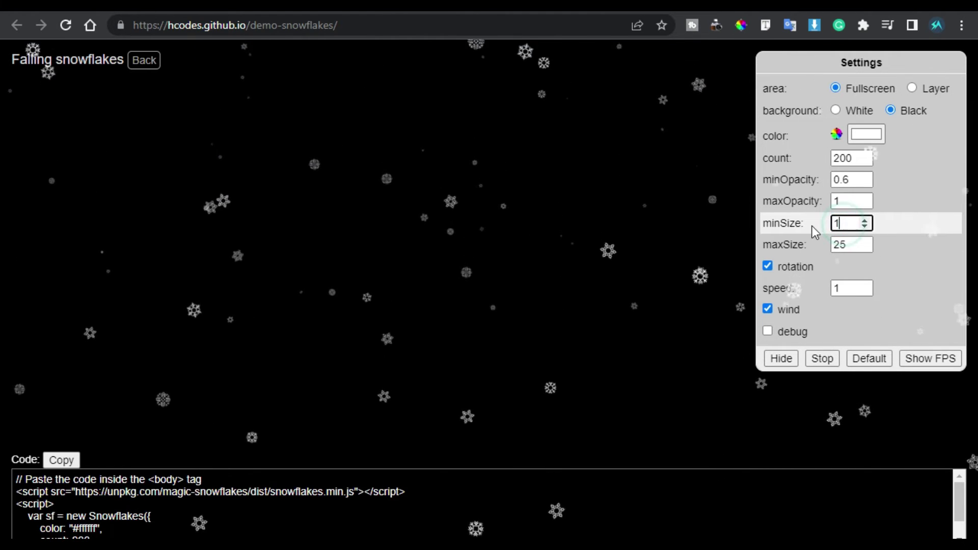
{"action": "key", "text": "ctrl+a"}
{"action": "type", "text": "8"}
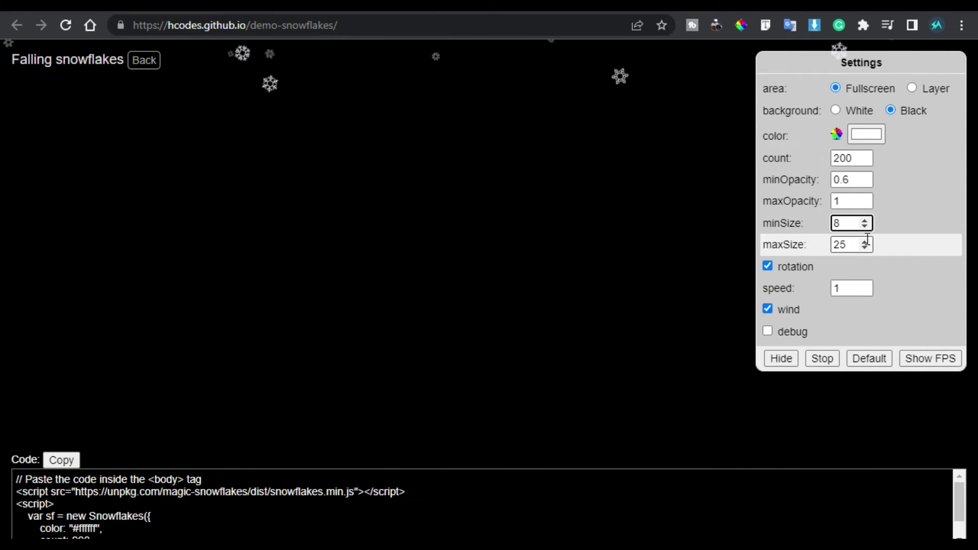
{"action": "key", "text": "Tab"}
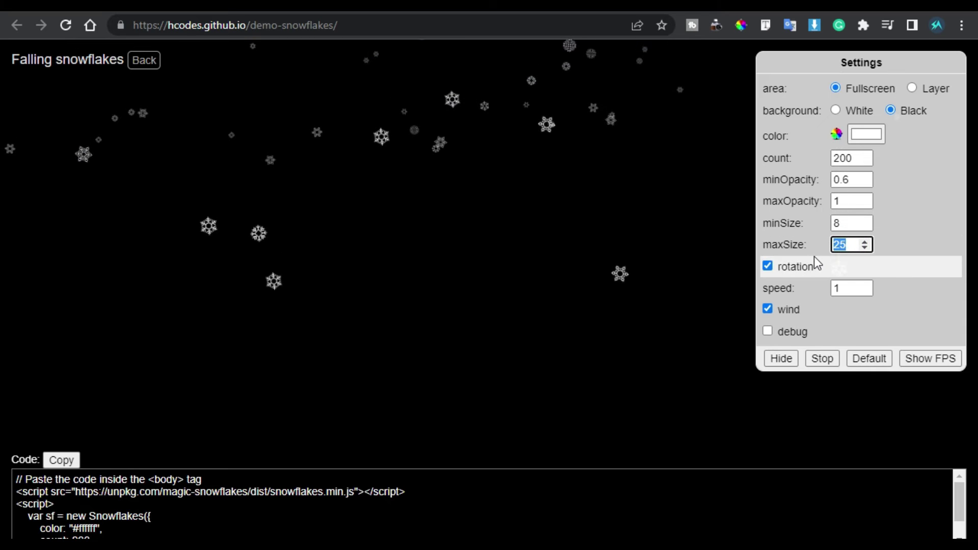
{"action": "type", "text": "18"}
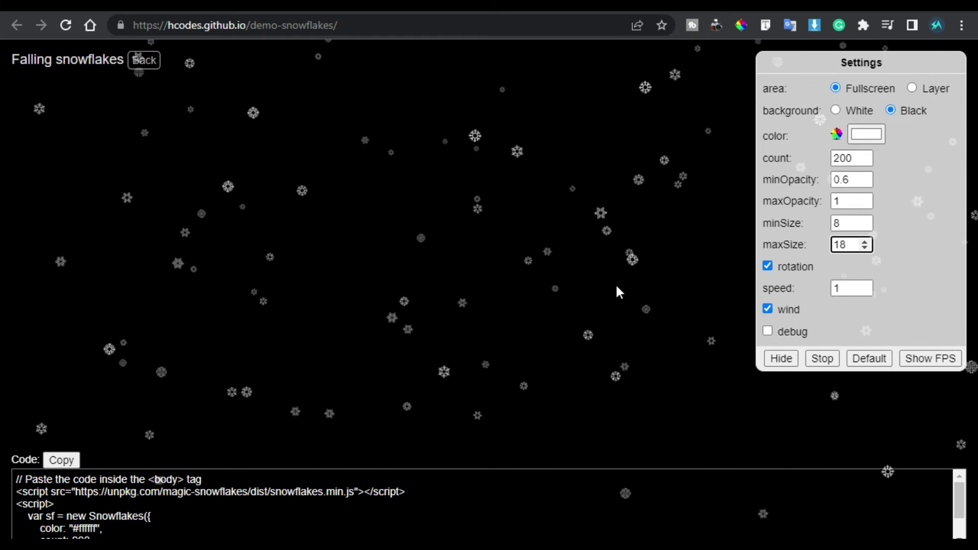
Toggle rotation off and back on, set speed to 1.5, and copy the generated code
{"action": "left_click", "coordinate": [767, 266]}
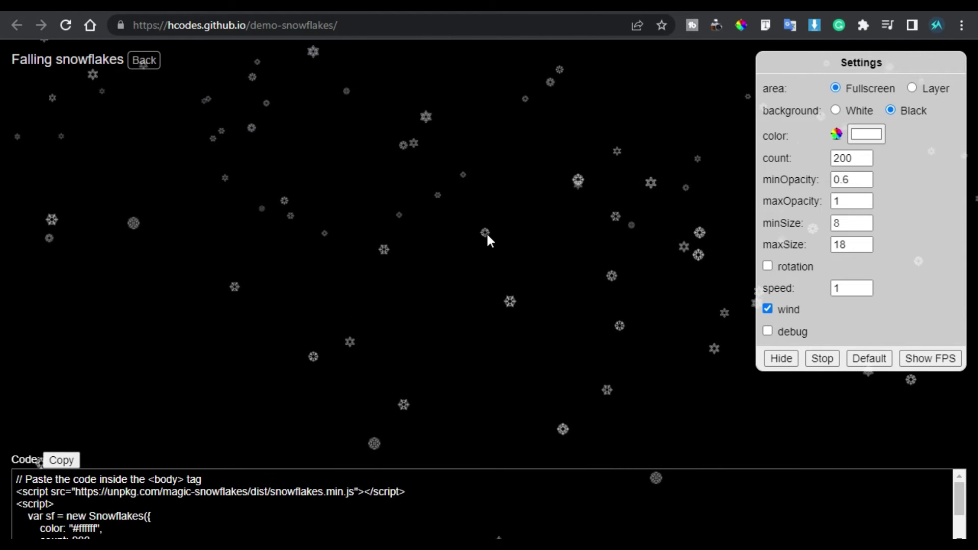
{"action": "left_click", "coordinate": [767, 266]}
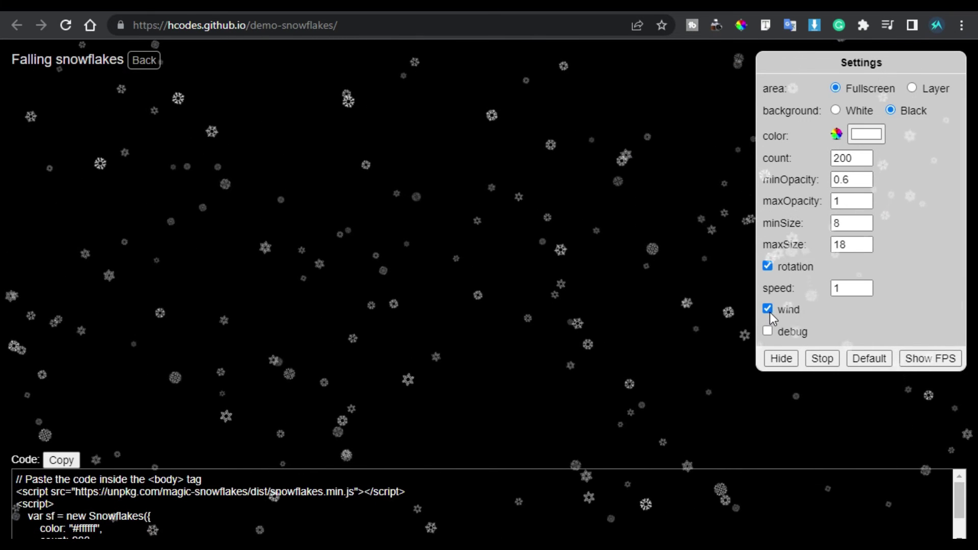
{"action": "left_click", "coordinate": [842, 288]}
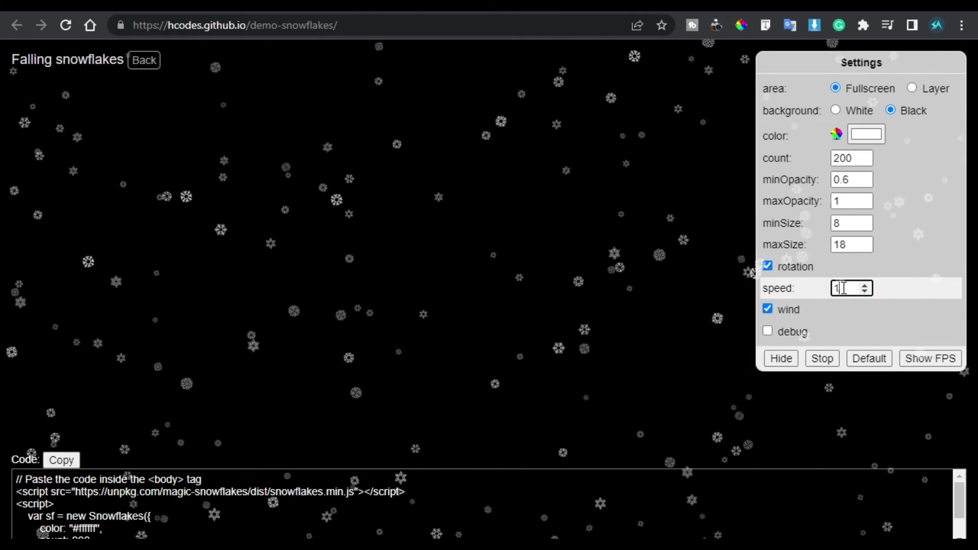
{"action": "type", "text": "0"}
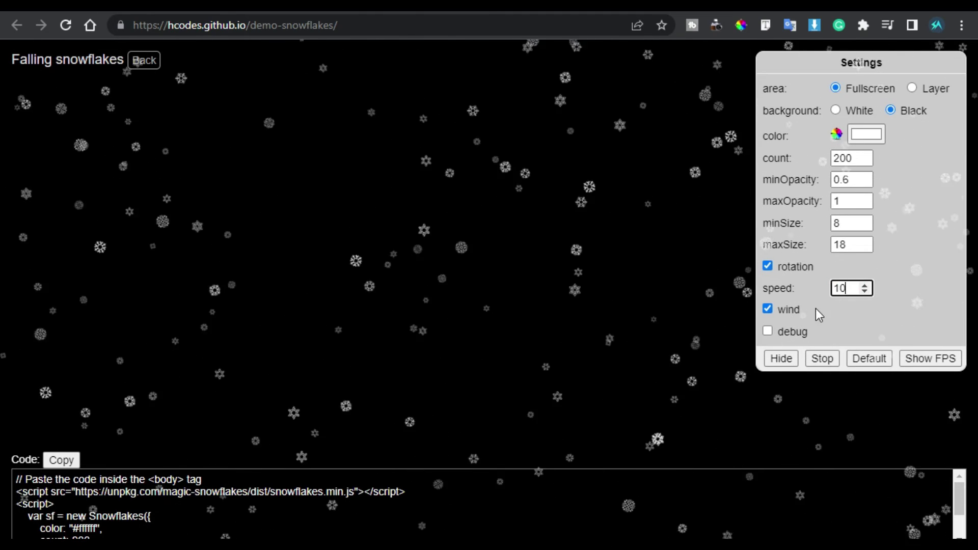
{"action": "left_click_drag", "start_coordinate": [850, 288], "coordinate": [841, 288]}
{"action": "type", "text": ".5"}
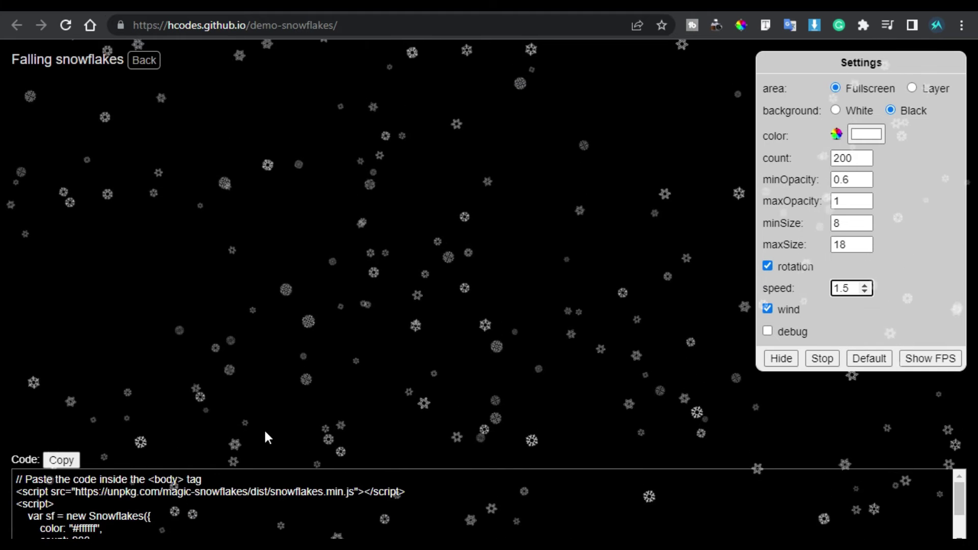
{"action": "left_click", "coordinate": [56, 460]}
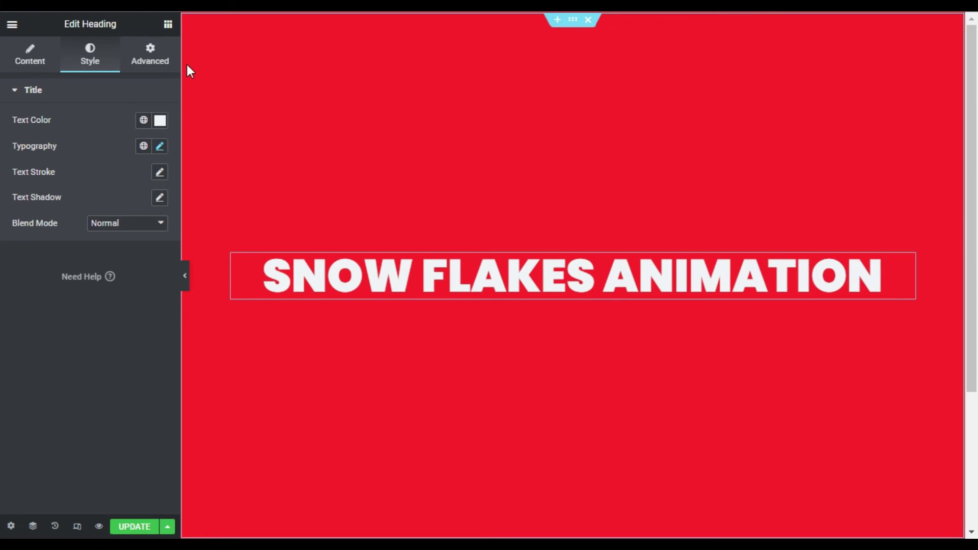
Find the HTML widget by searching 'htm' and place it below the heading
{"action": "left_click", "coordinate": [166, 26]}
{"action": "left_click", "coordinate": [86, 80]}
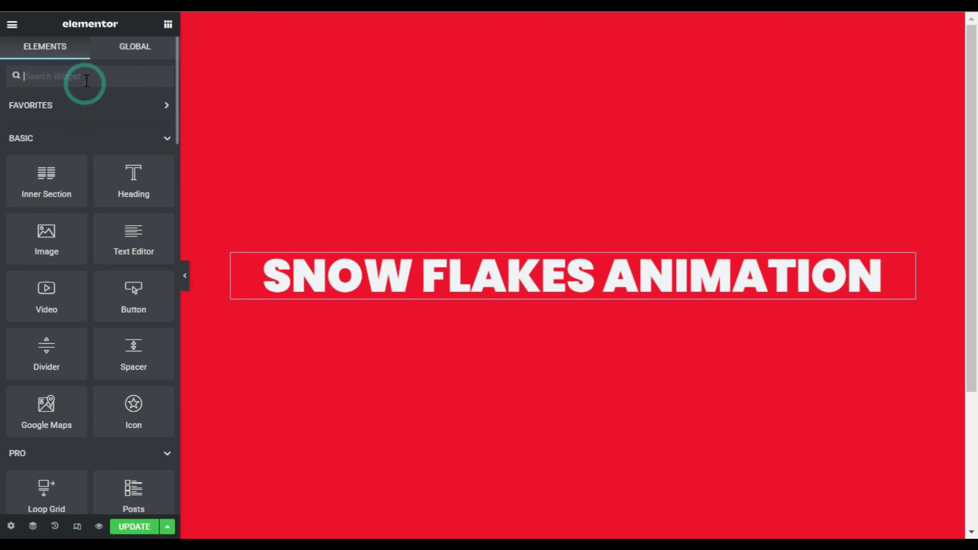
{"action": "type", "text": "html"}
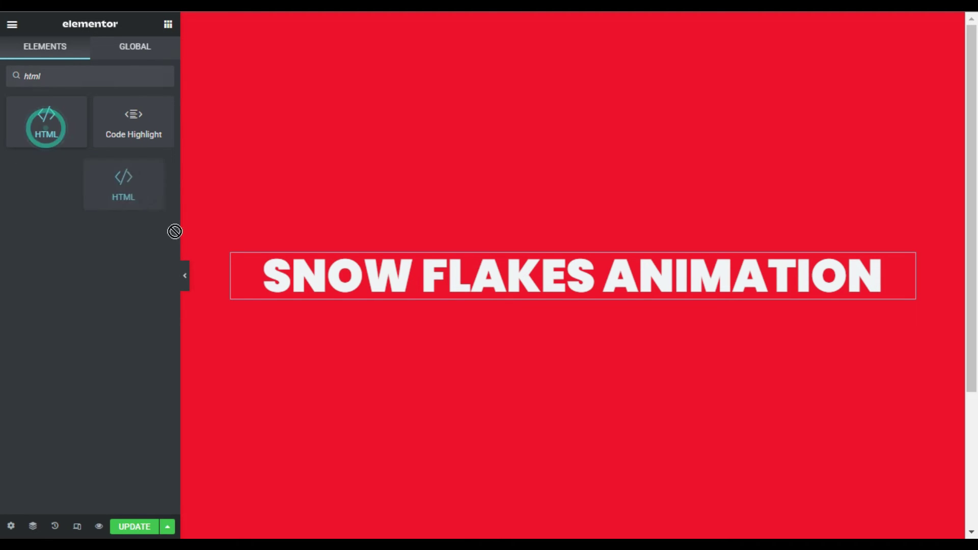
{"action": "left_click_drag", "start_coordinate": [214, 263], "coordinate": [616, 293]}
Paste the snowflake code into HTML Code, remove the line-1 comment, and update the page
{"action": "left_click", "coordinate": [58, 143]}
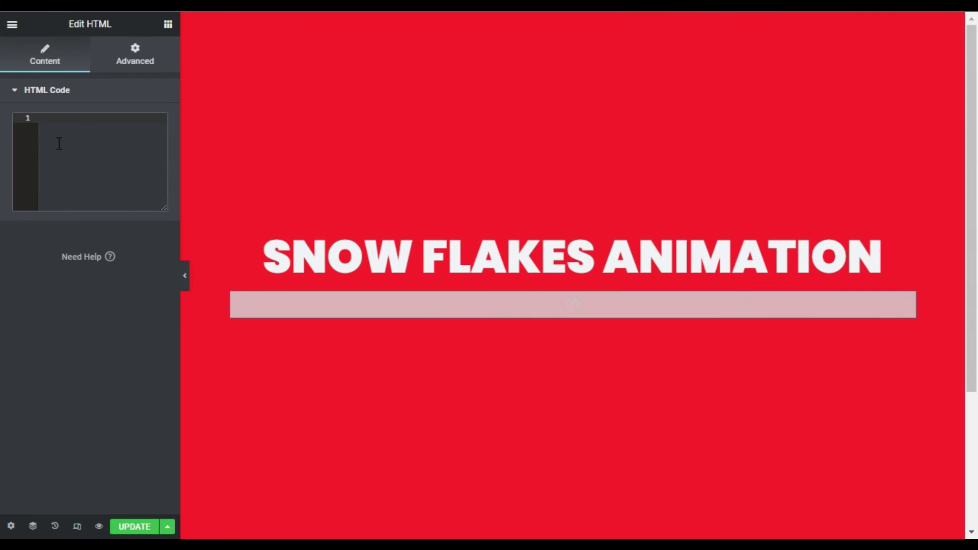
{"action": "key", "text": "ctrl+v"}
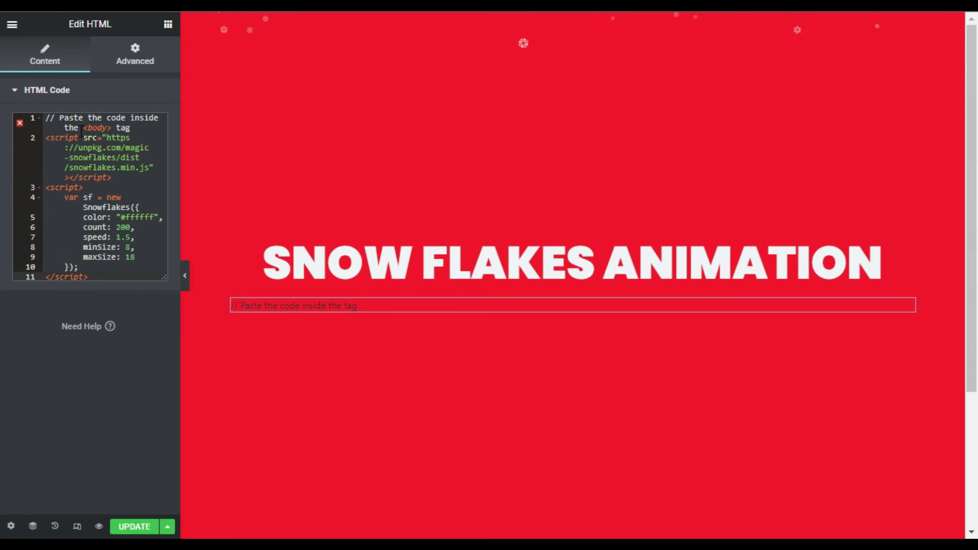
{"action": "left_click_drag", "start_coordinate": [29, 120], "coordinate": [19, 123]}
{"action": "key", "text": "BackSpace"}
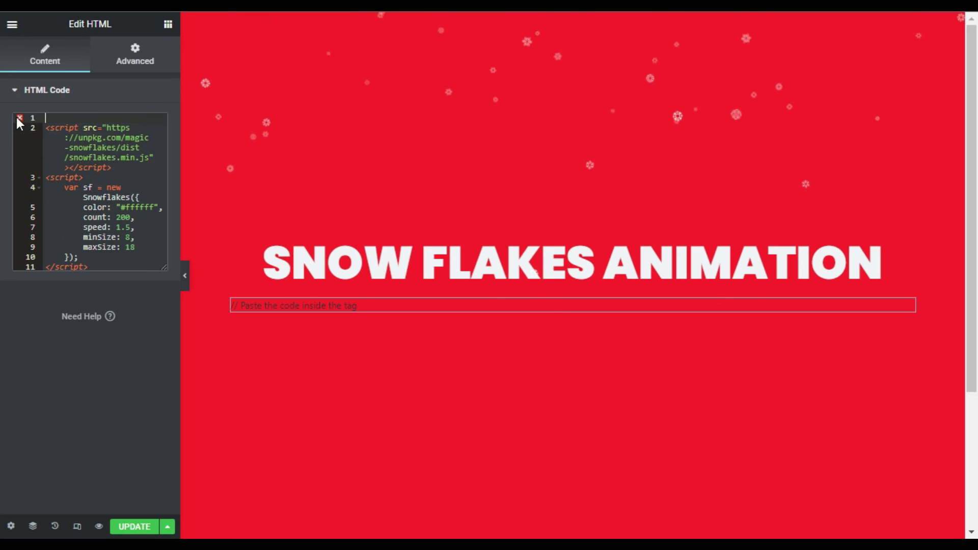
{"action": "key", "text": "Delete"}
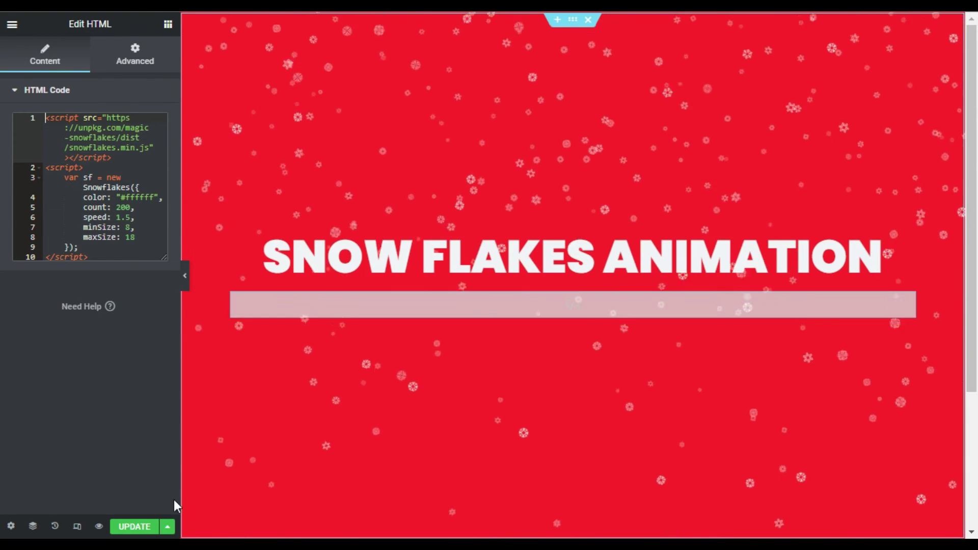
{"action": "left_click", "coordinate": [135, 526]}
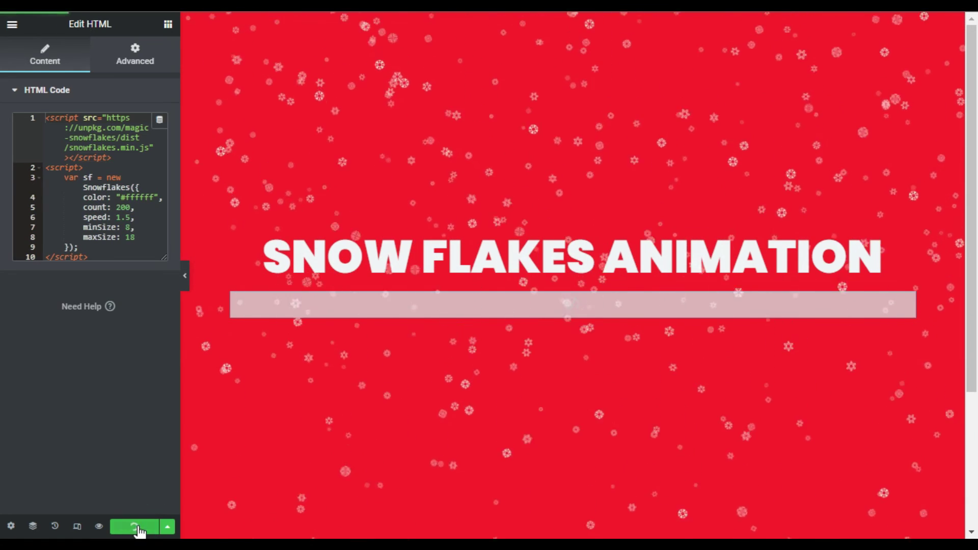